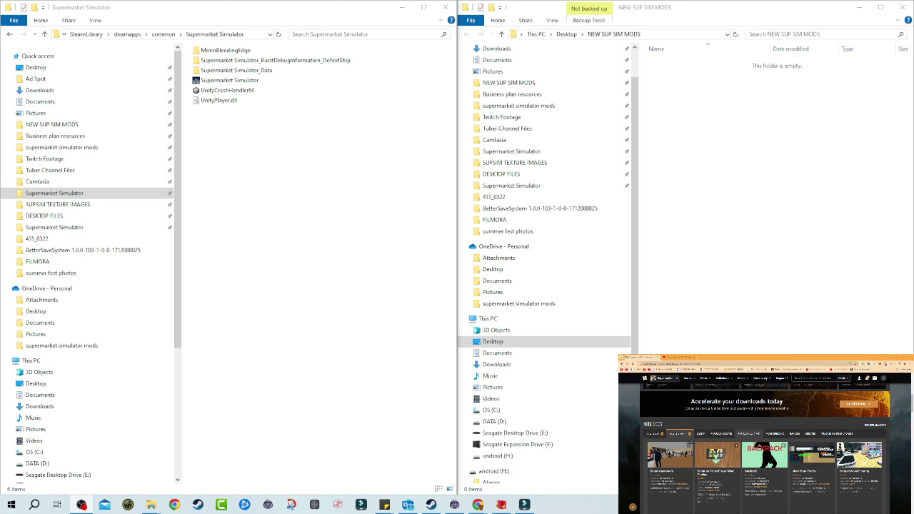
Switch from the side-by-side Explorer windows to the browser showing the mod site
key("alt+Tab")
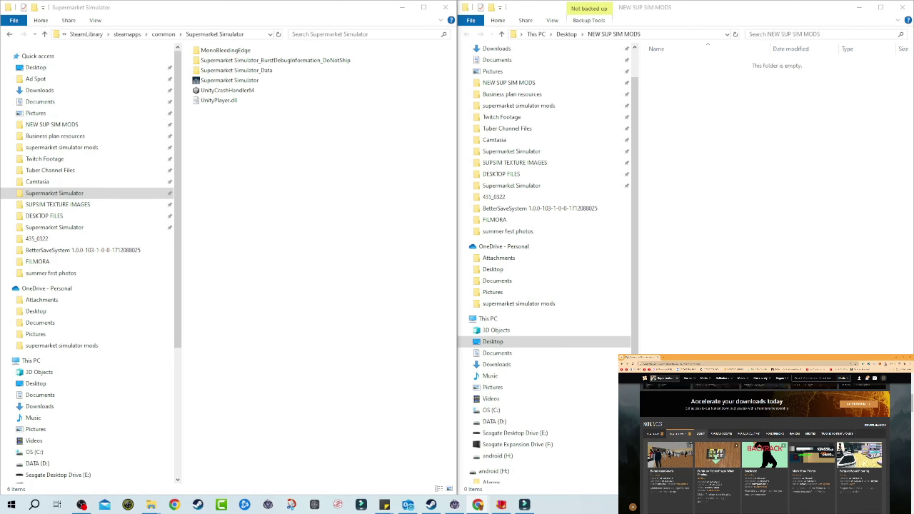
Re-sort the Nexus Mods list and browse it to find Tobey's BepInEx x MelonLoader Pack
left_click(749, 433)
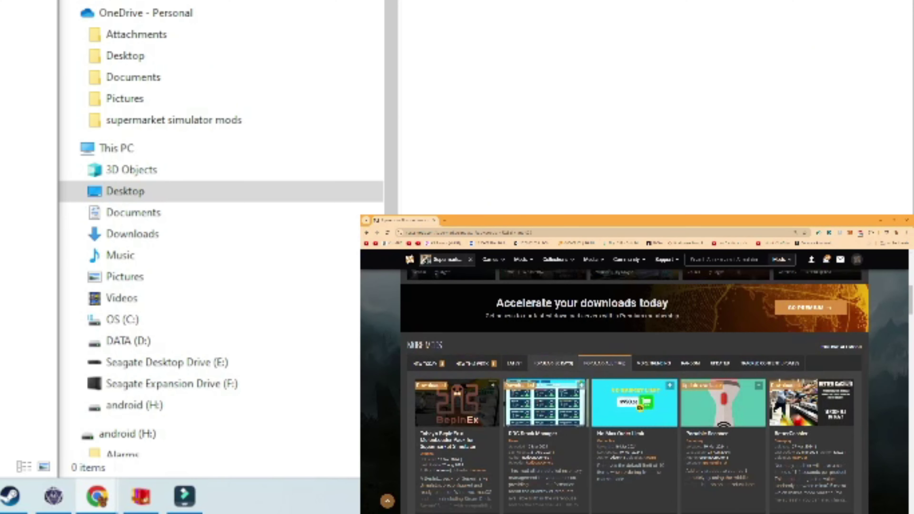
scroll(638, 393, "down", 2)
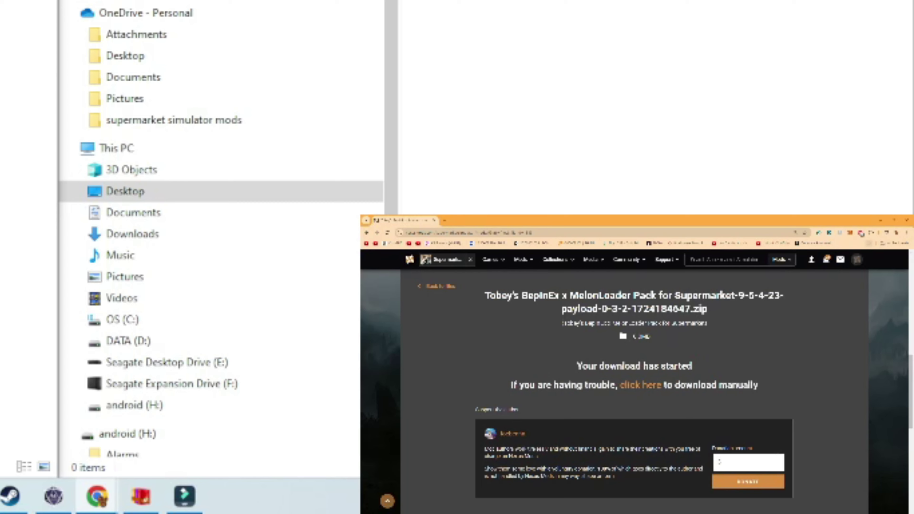
scroll(635, 392, "up", 3)
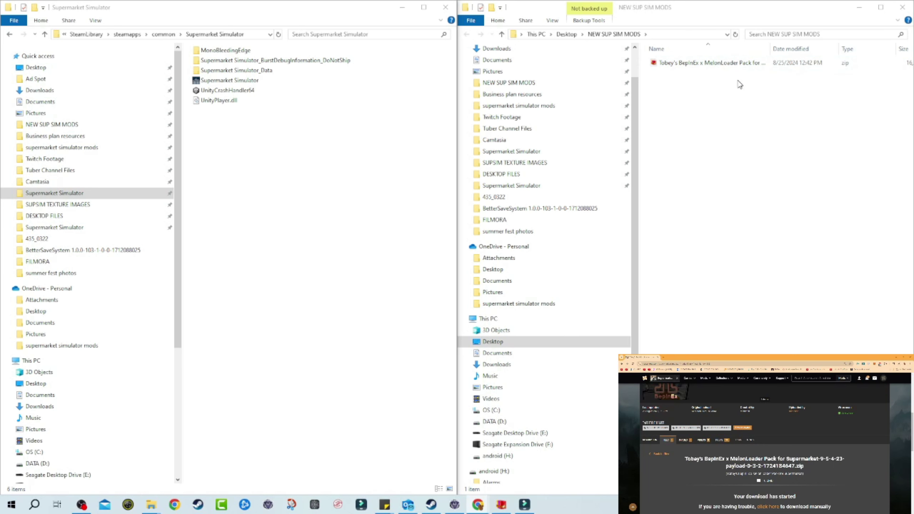
Extract the pack zip with BreeZip next to the zip, giving BepInEx, MLLoader, Plugins and loader DLLs
left_click(729, 66)
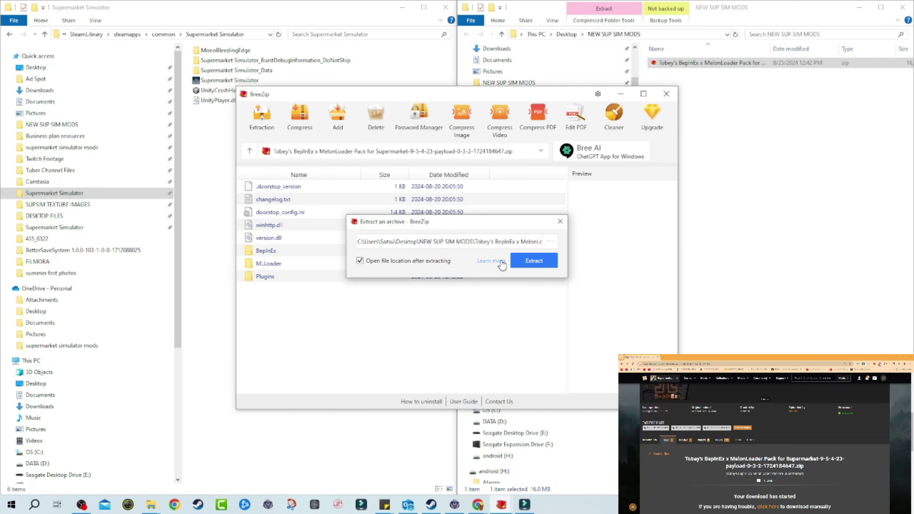
left_click(541, 264)
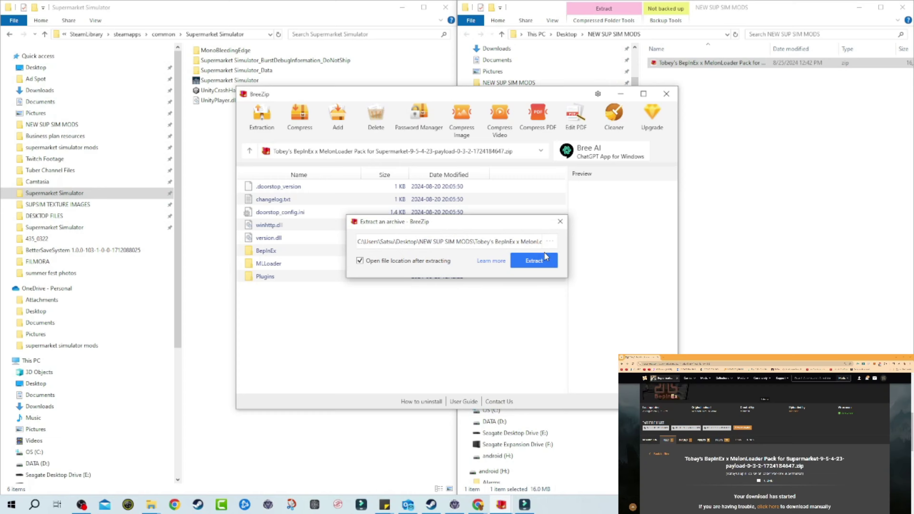
left_click(541, 265)
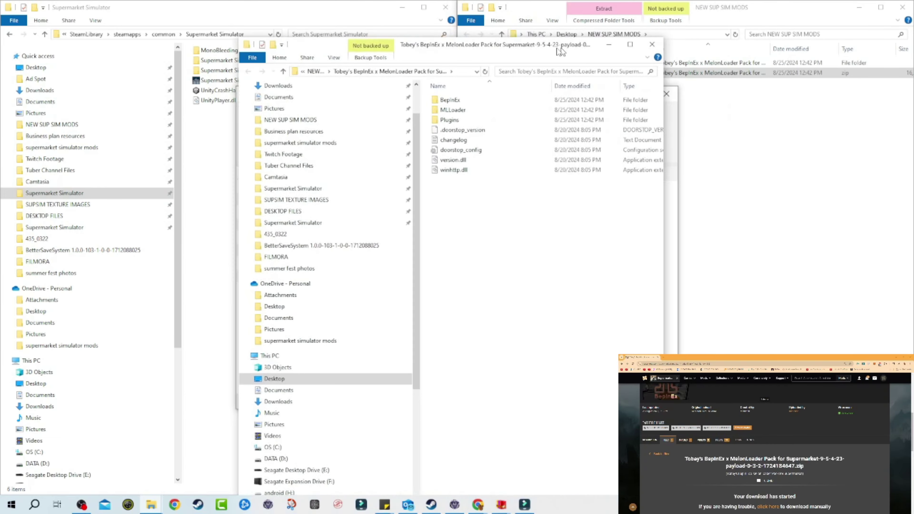
mouse_move(561, 50)
left_mouse_down()
mouse_move(462, 77)
mouse_move(549, 75)
mouse_move(578, 54)
left_mouse_up()
left_click(668, 47)
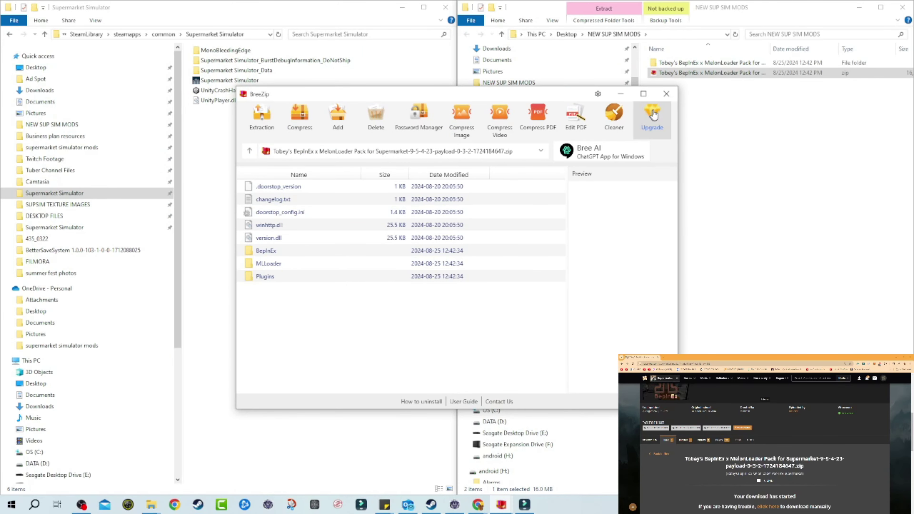
Open the extracted Tobey's pack folder beside the unmodded Supermarket Simulator game folder
left_click(666, 93)
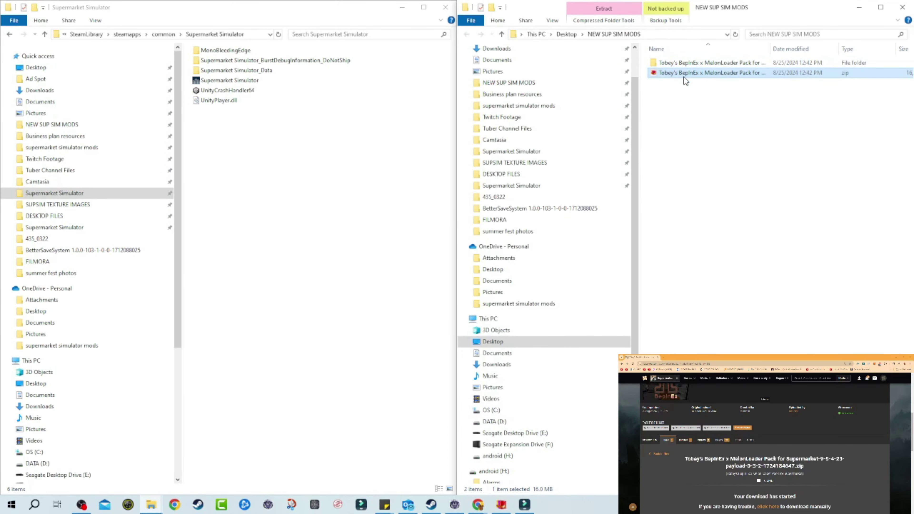
left_click(689, 63)
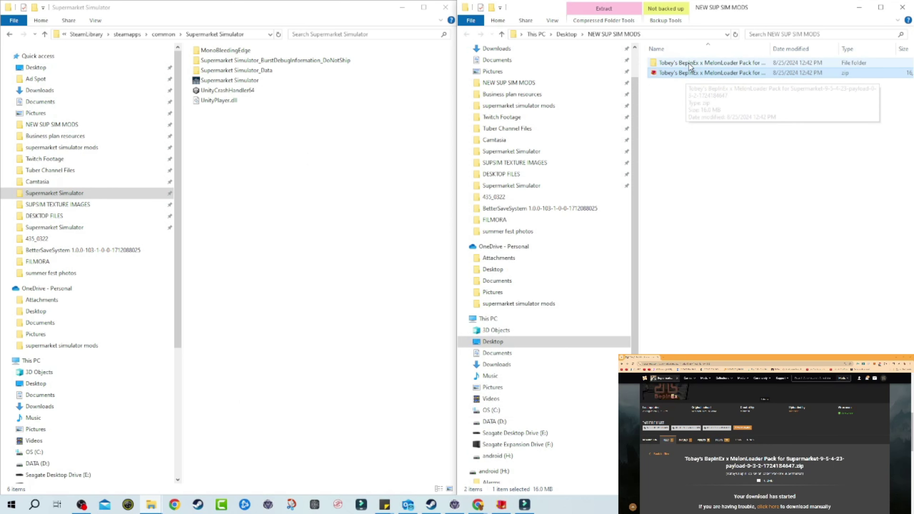
double_click(689, 63)
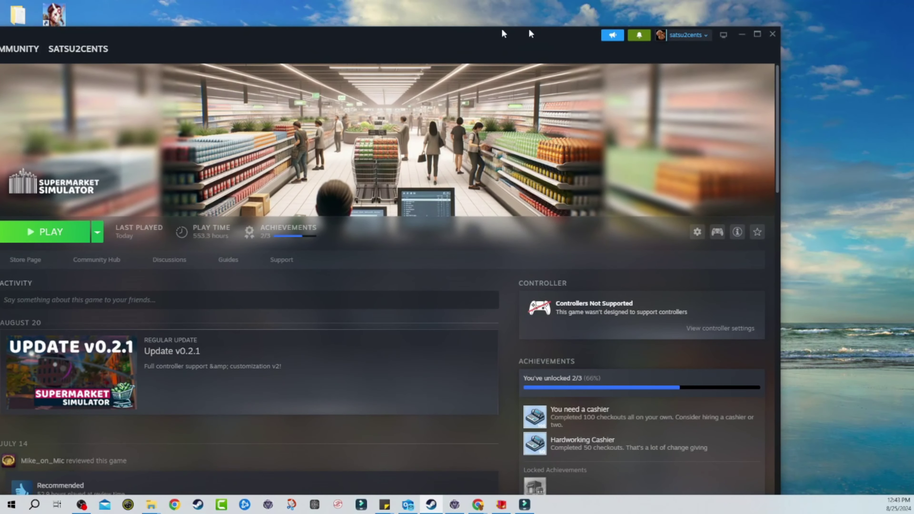
left_click(742, 35)
left_click(151, 504)
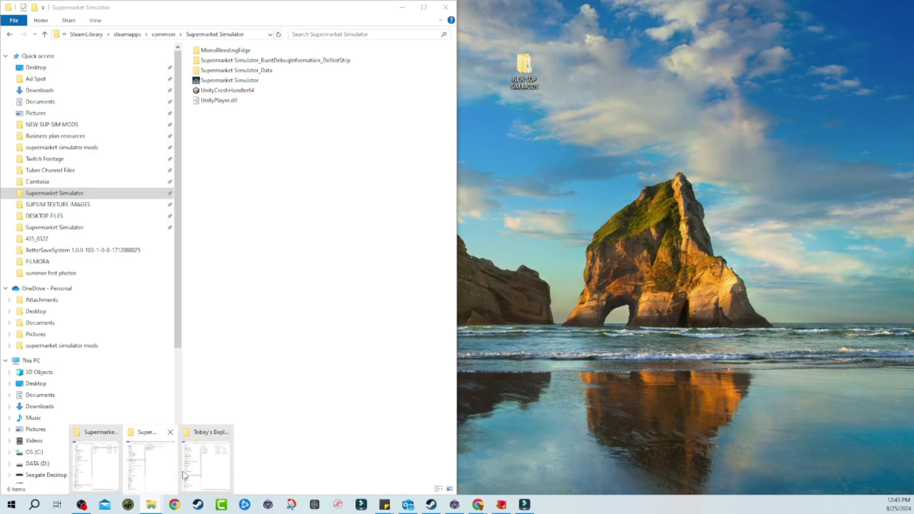
left_click(174, 451)
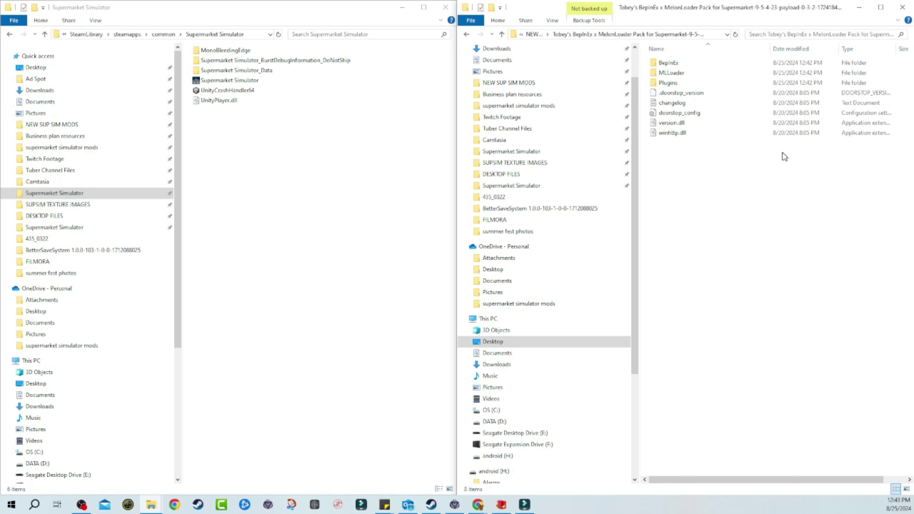
Copy all eight pack items into the Supermarket Simulator folder and check the copied BepInEx folder
left_click_drag(683, 154, 681, 60)
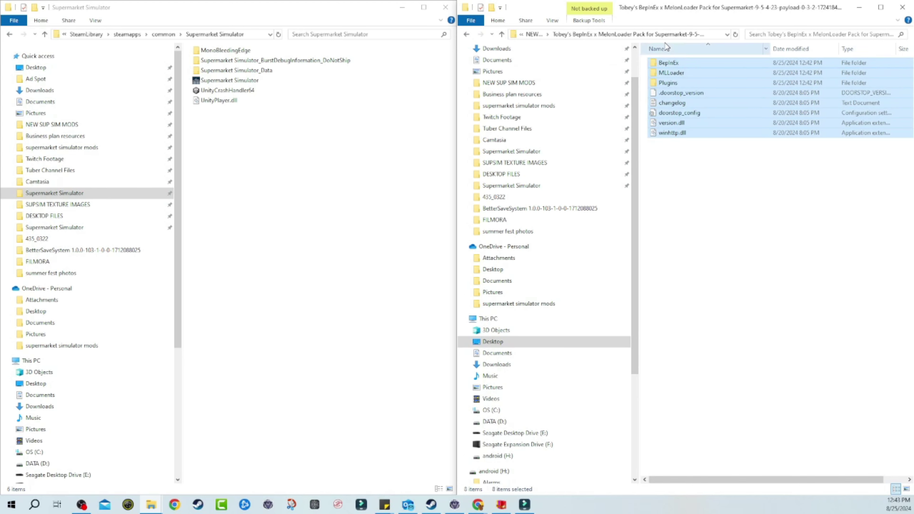
left_click_drag(706, 65, 301, 167)
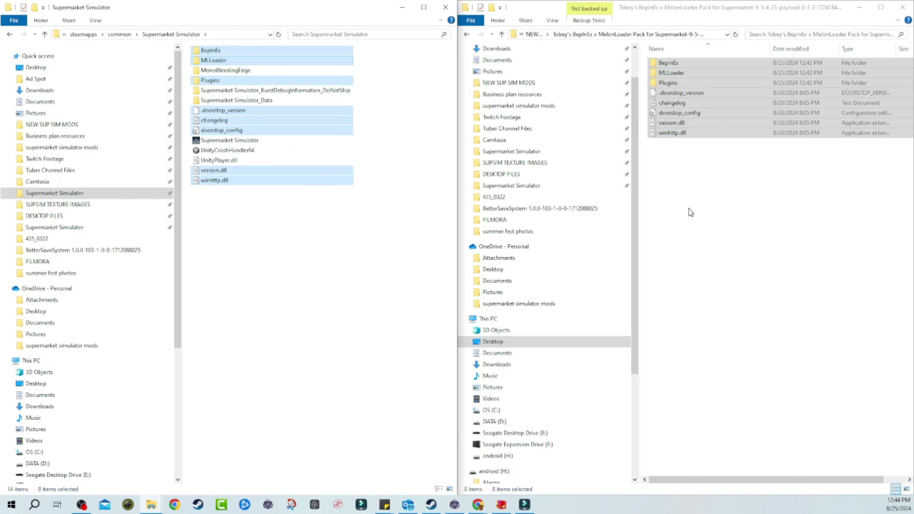
left_click(306, 238)
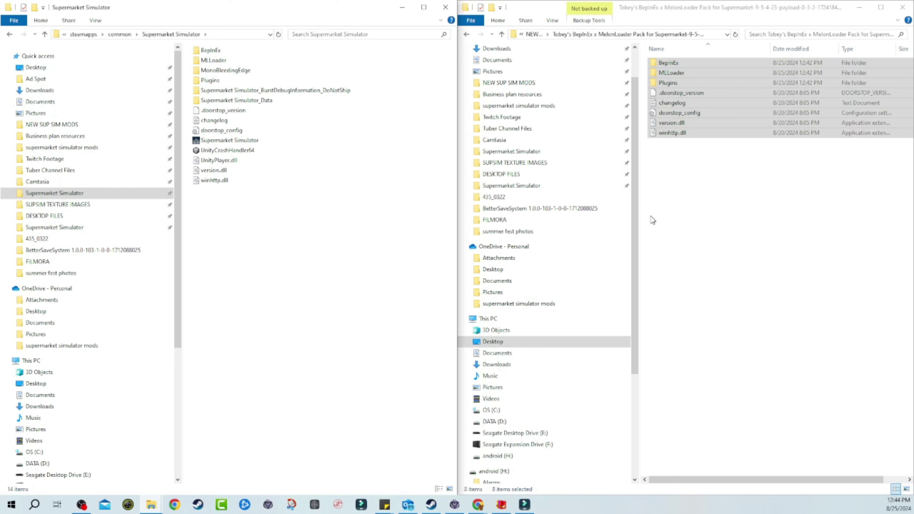
double_click(253, 51)
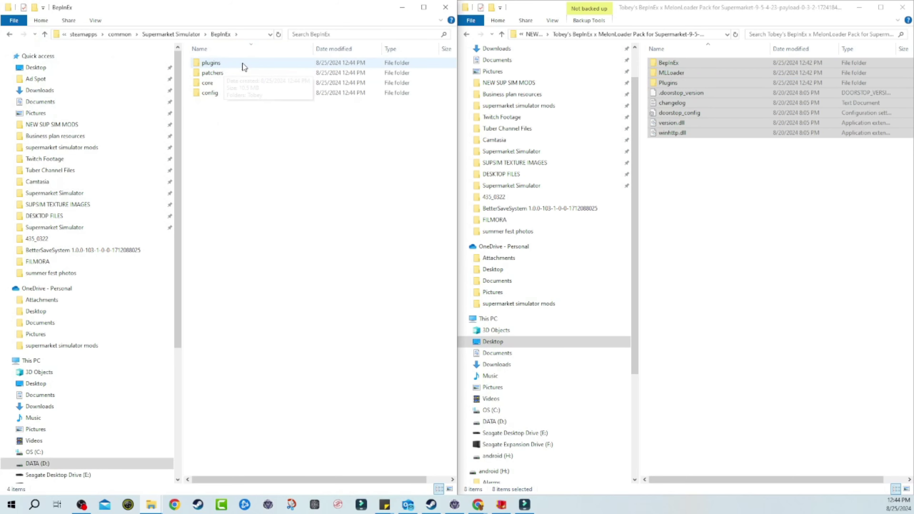
Check the copied MLLoader folder and its MelonLoader subfolder in the game directory
left_click(44, 34)
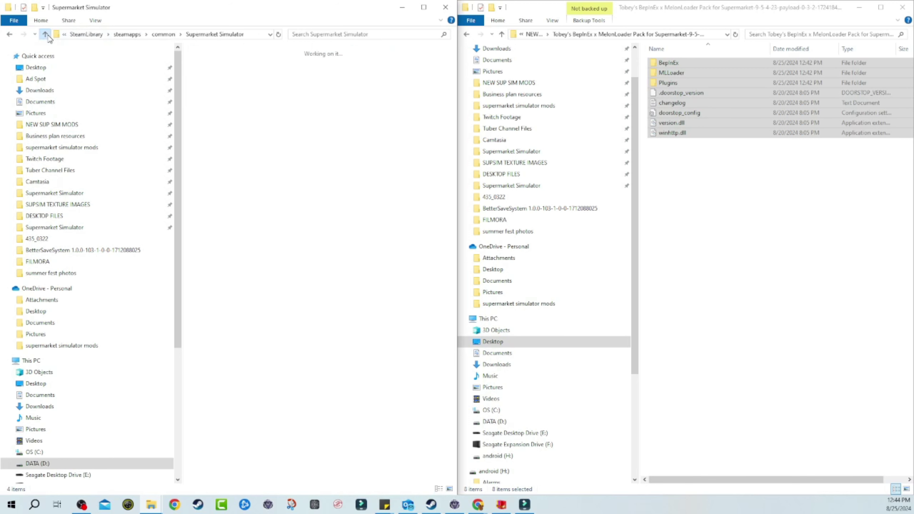
double_click(233, 62)
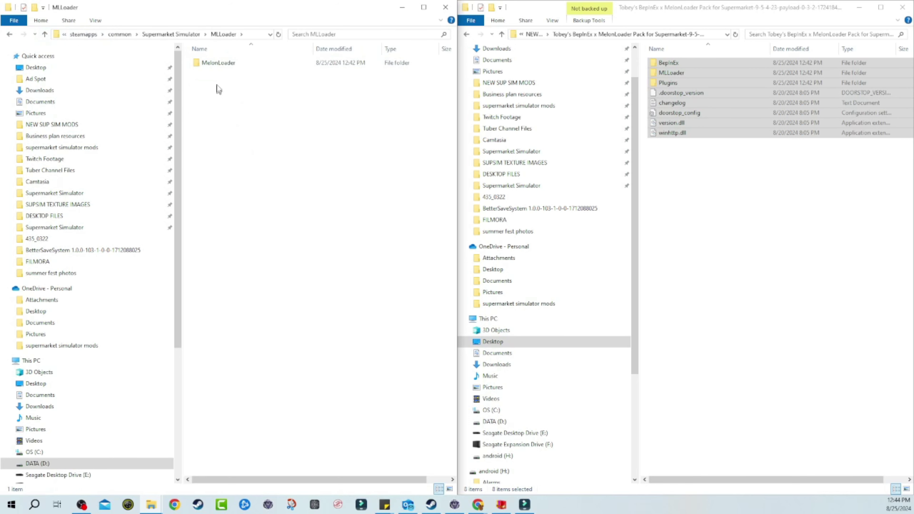
double_click(220, 65)
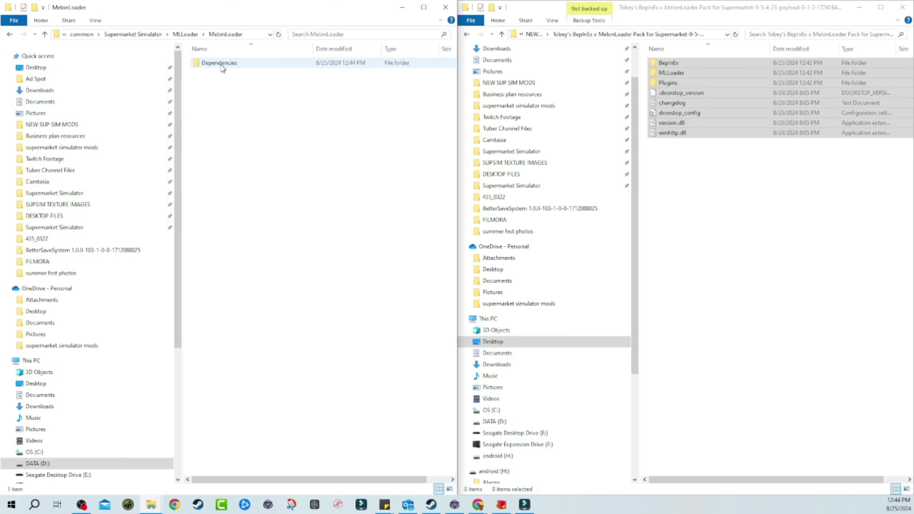
left_click(44, 34)
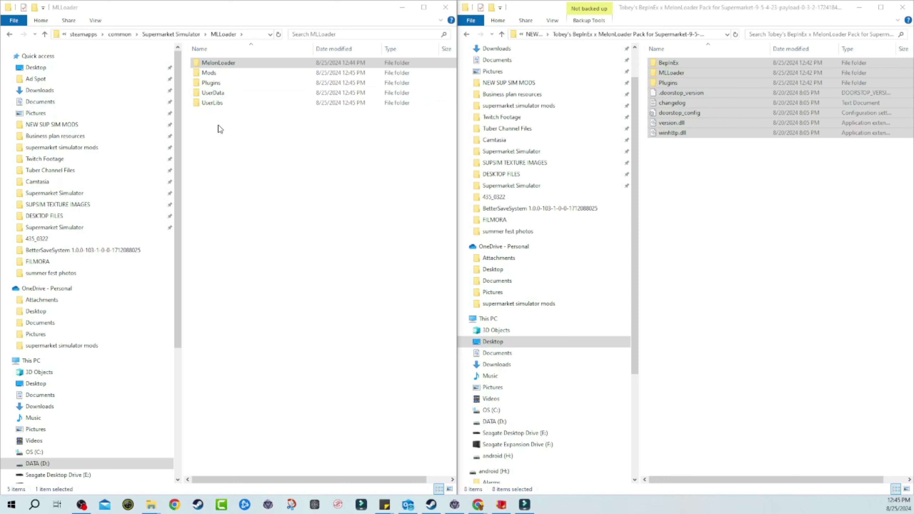
Go back up to the game folder and to NEW SUP SIM MODS in the two windows
left_click(171, 34)
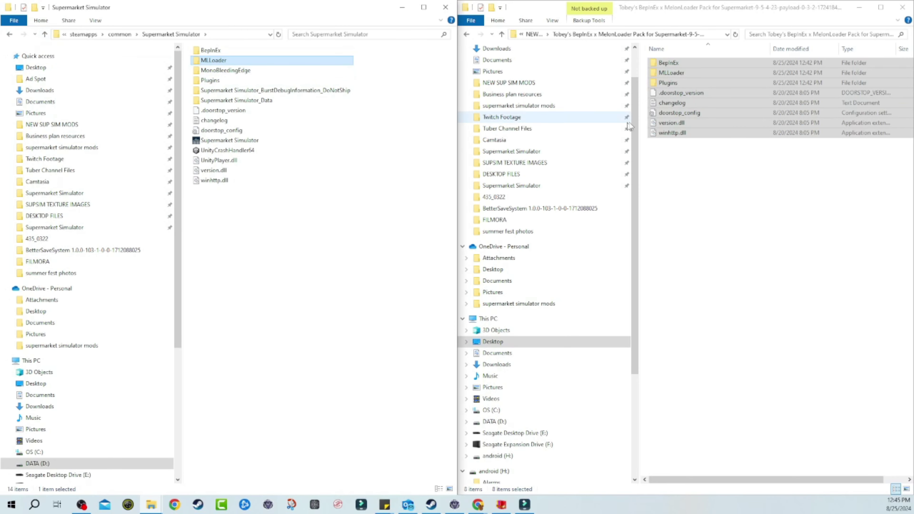
left_click(502, 34)
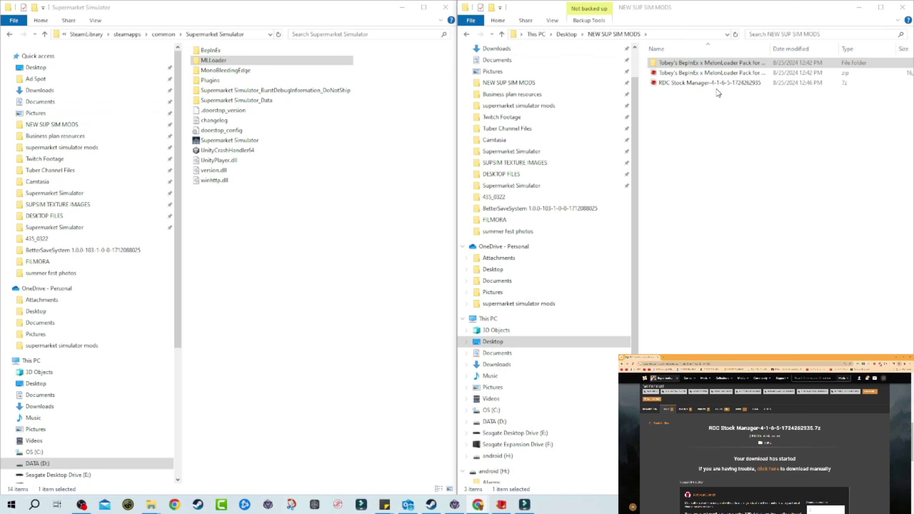
Extract RDC Stock Manager-4-1-6-5-1724262935.7z with BreeZip into its own folder holding Stock Manager.dll
double_click(690, 83)
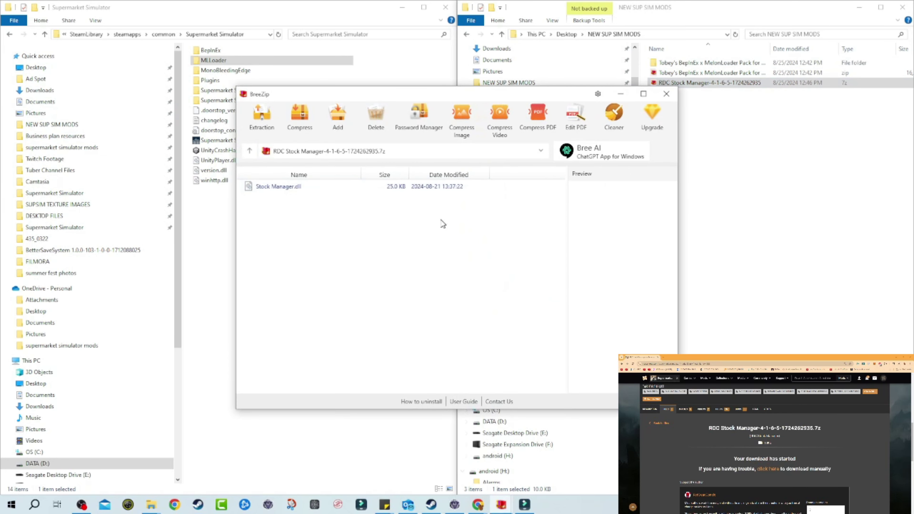
left_click(337, 115)
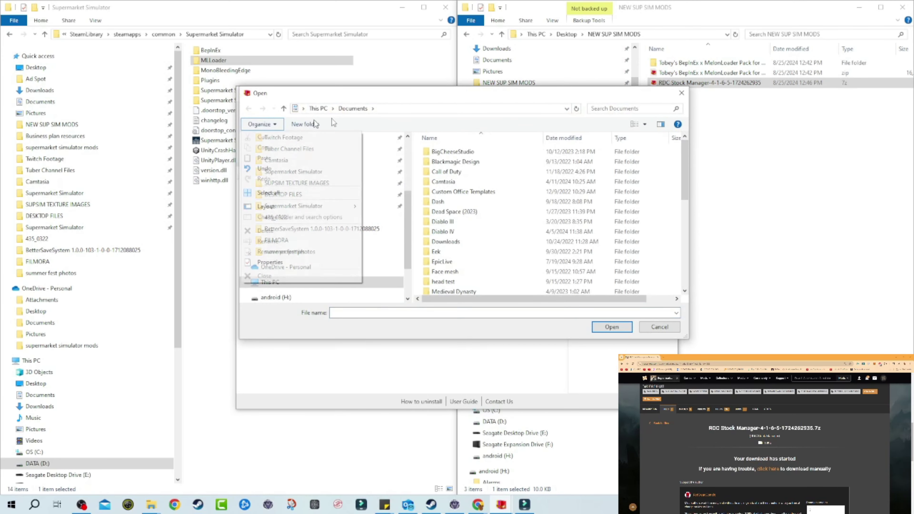
left_click(681, 93)
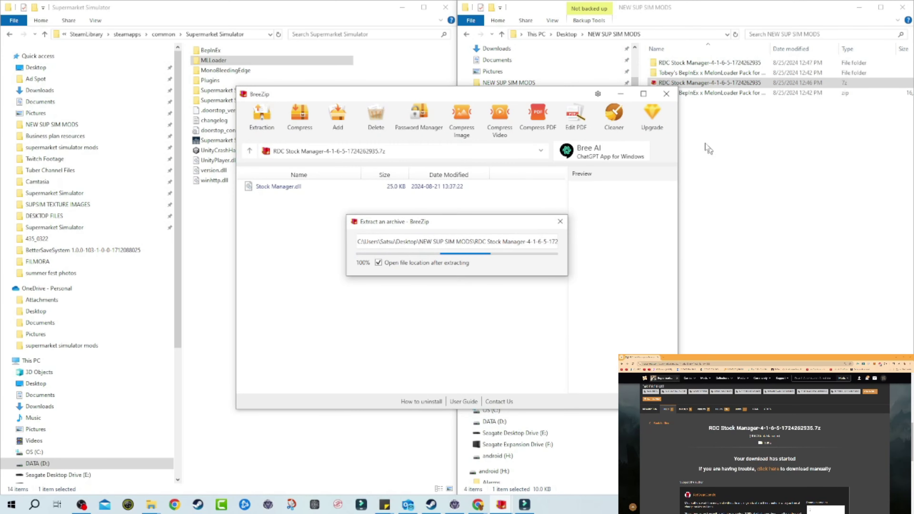
left_click(676, 24)
left_click(667, 94)
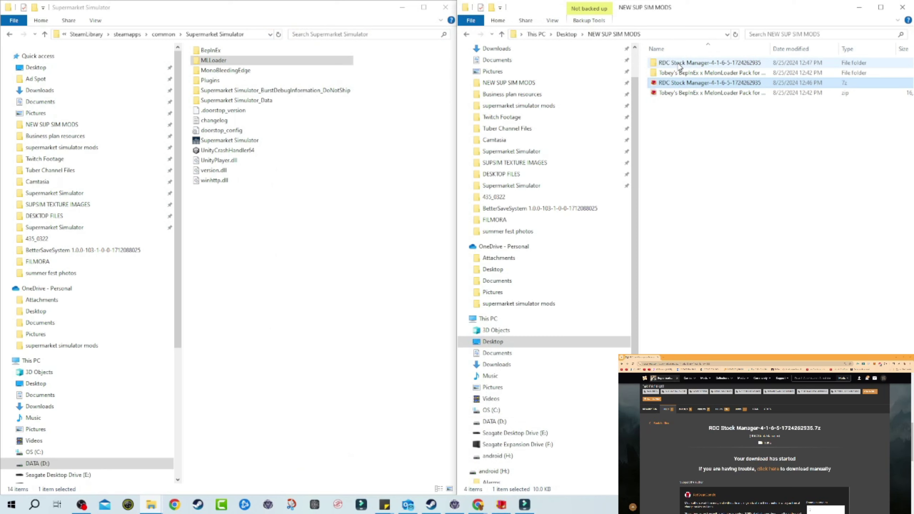